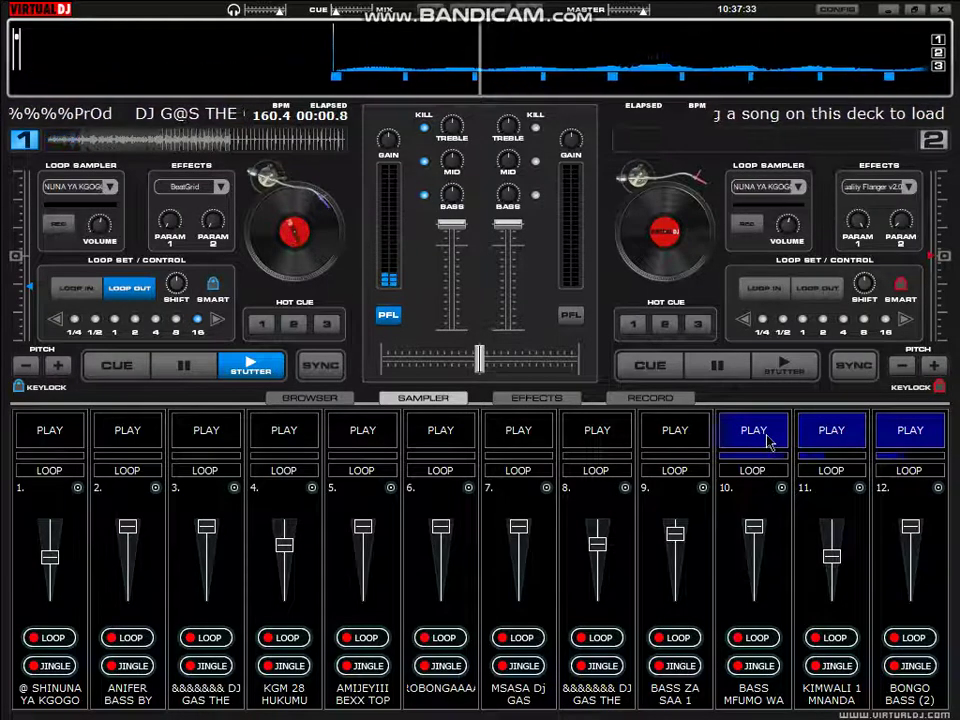
Replace the slot 10 and 12 bass samples with slot 7 (MSASA Dj GAS) and slot 1 (@ SHINUNA YA KGOGO).
key(F7)
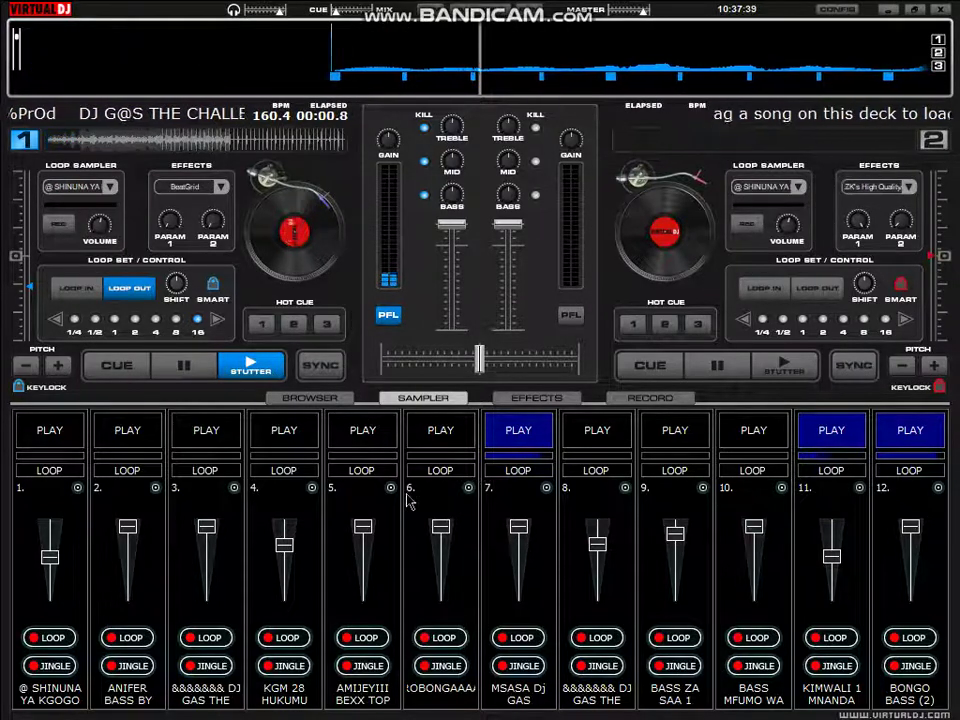
key(F4)
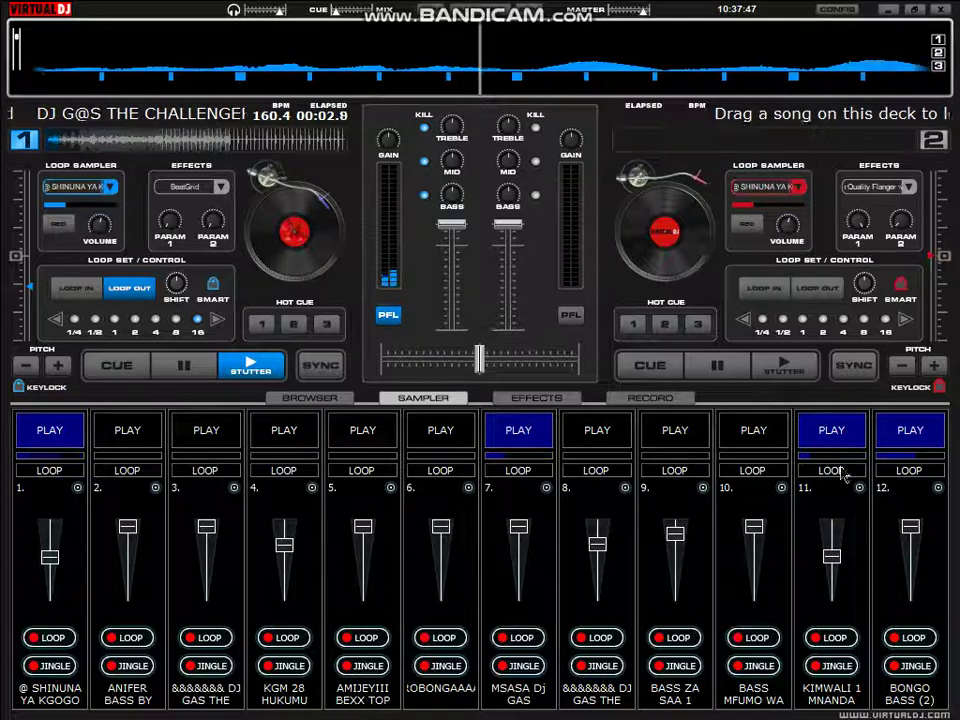
click(910, 433)
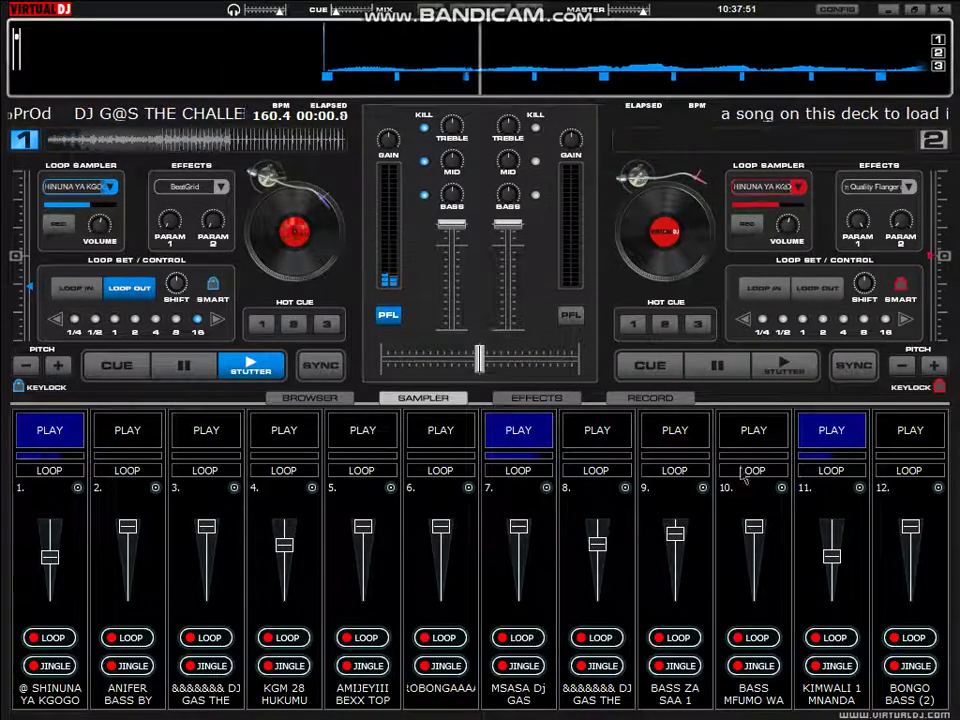
Play the slot 9 BASS ZA SAA 1 sample, switch to slot 8, and stop both.
click(667, 433)
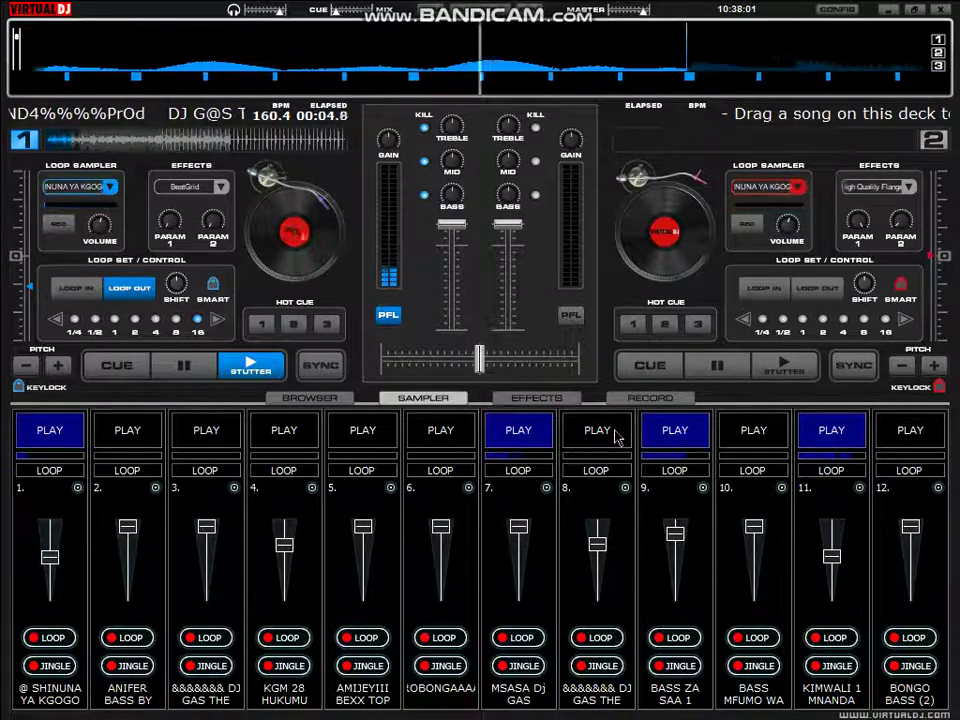
click(619, 433)
click(666, 427)
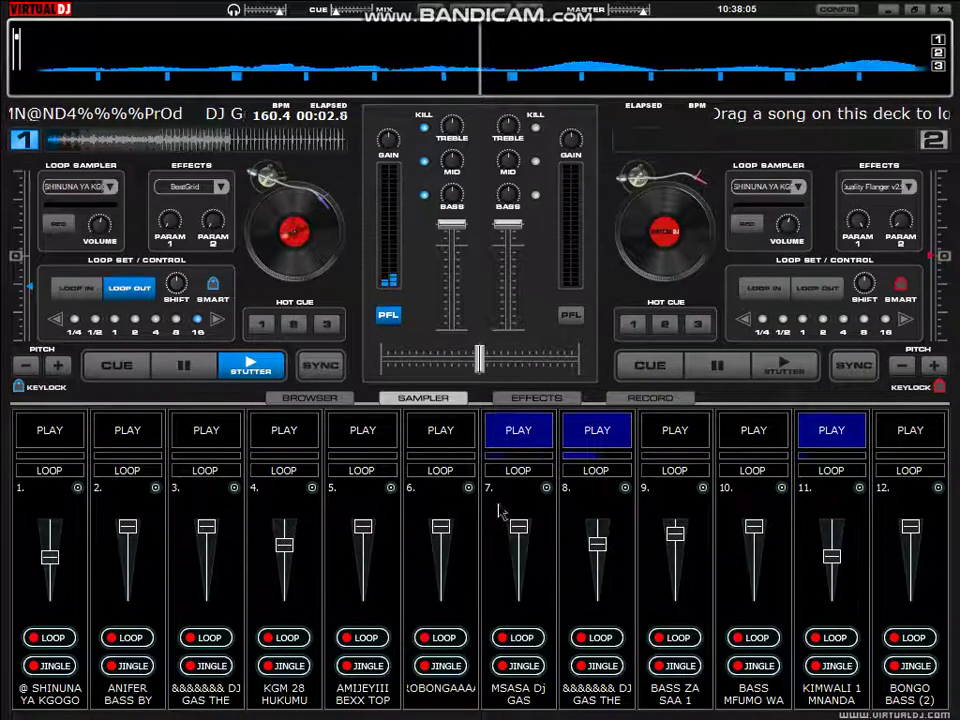
click(594, 435)
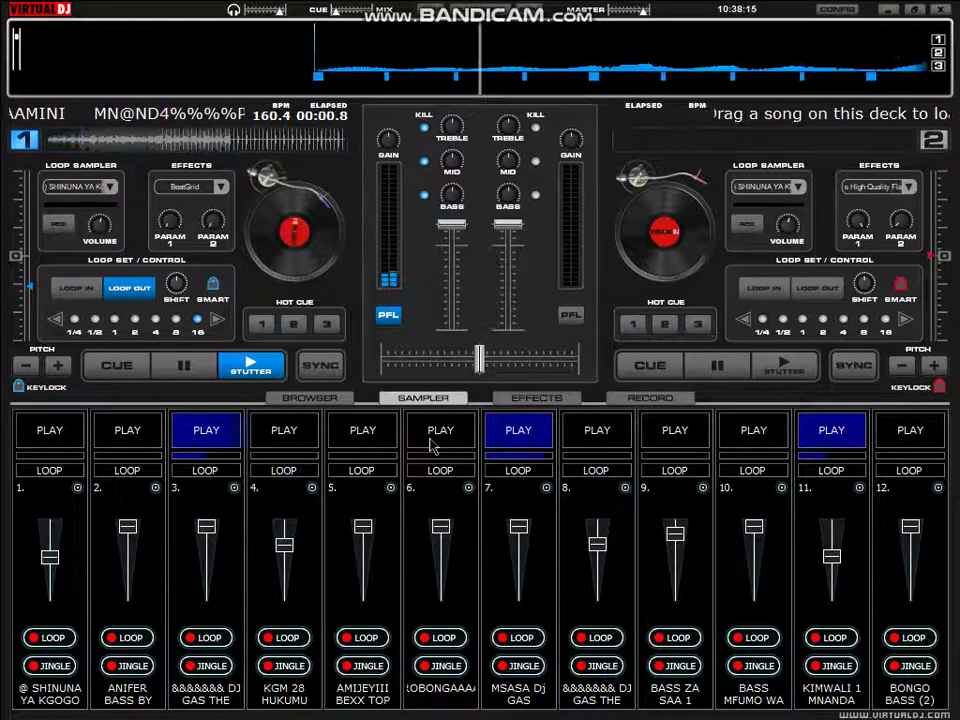
Play the slot 6 sample briefly and replace it with slot 5 (AMIJEYIII BEXX TOP) layered with slot 1.
click(430, 439)
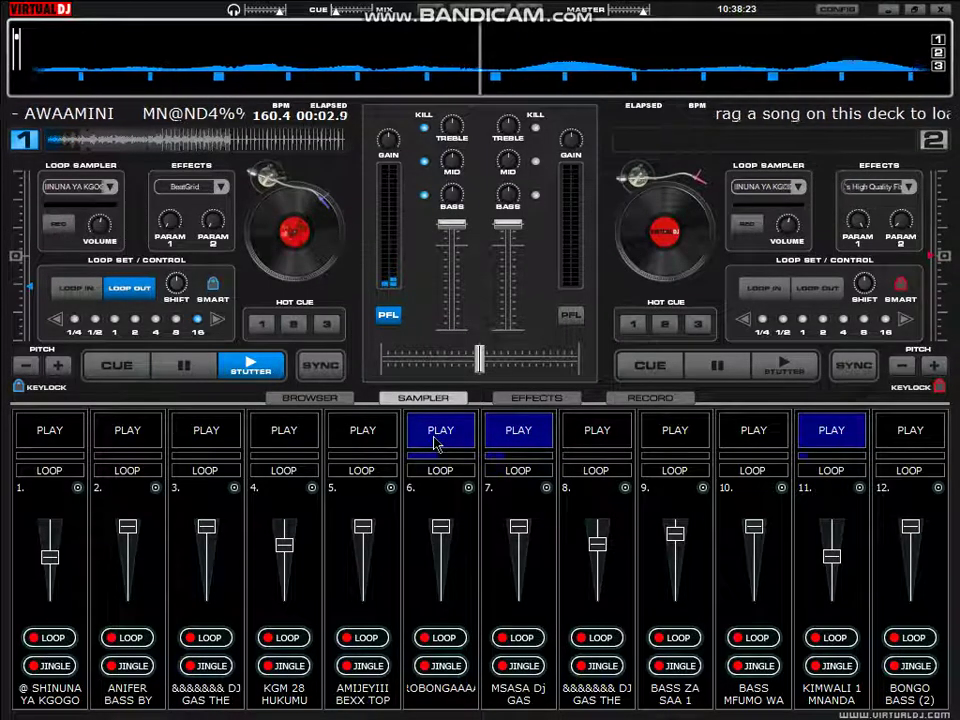
click(435, 443)
key(F5)
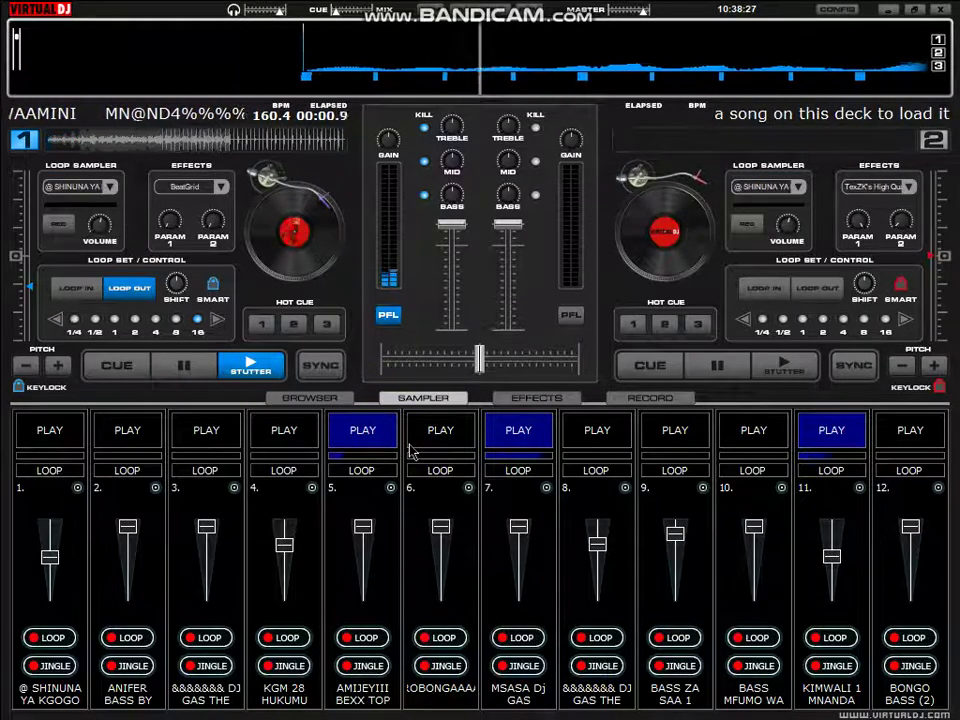
key(F1)
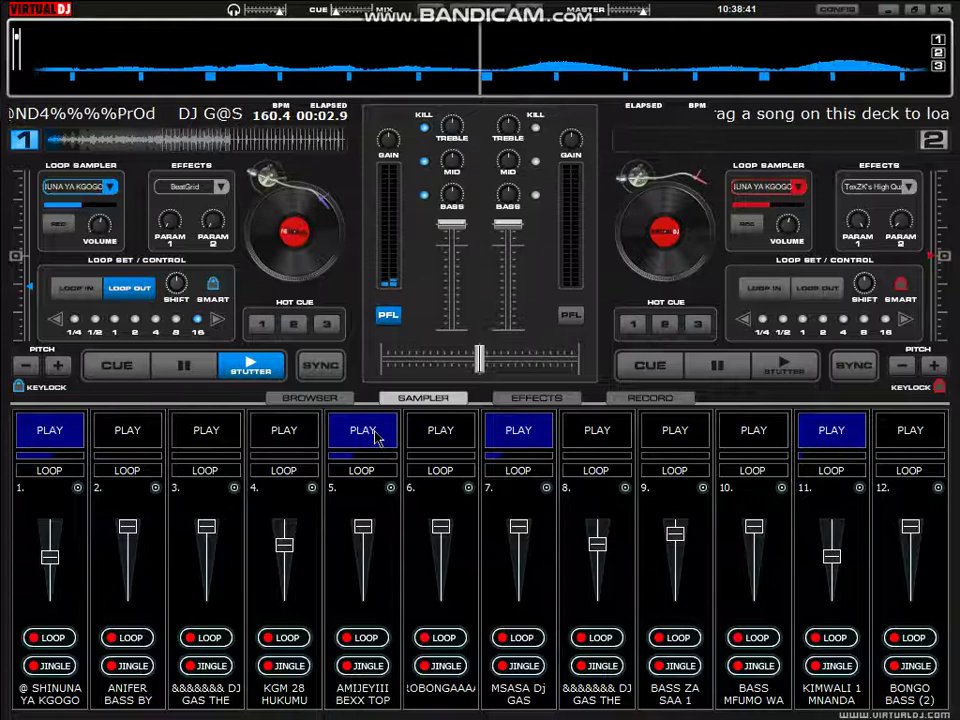
Swap slot 5 for a short burst of slot 4, bring in slot 3, and cut slot 1 out and back in.
key(F4)
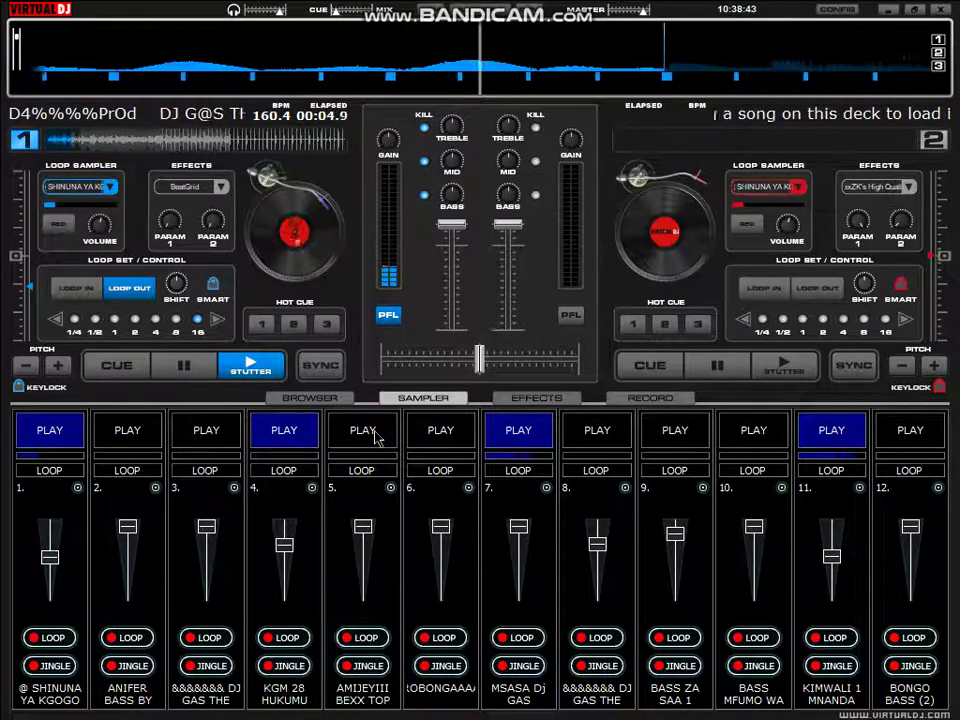
key(3)
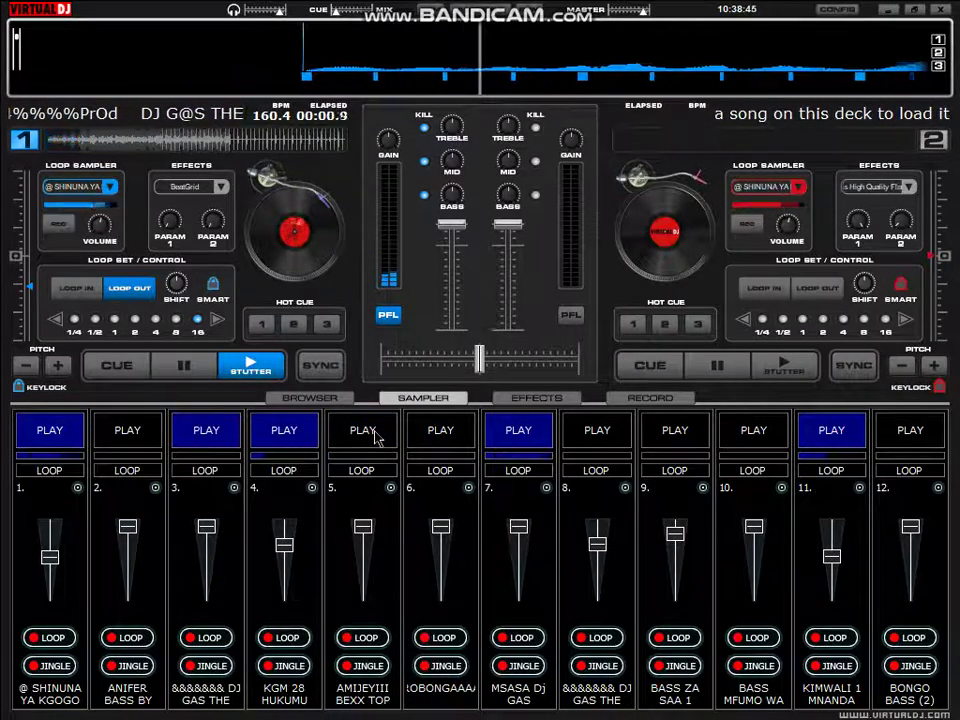
key(F4)
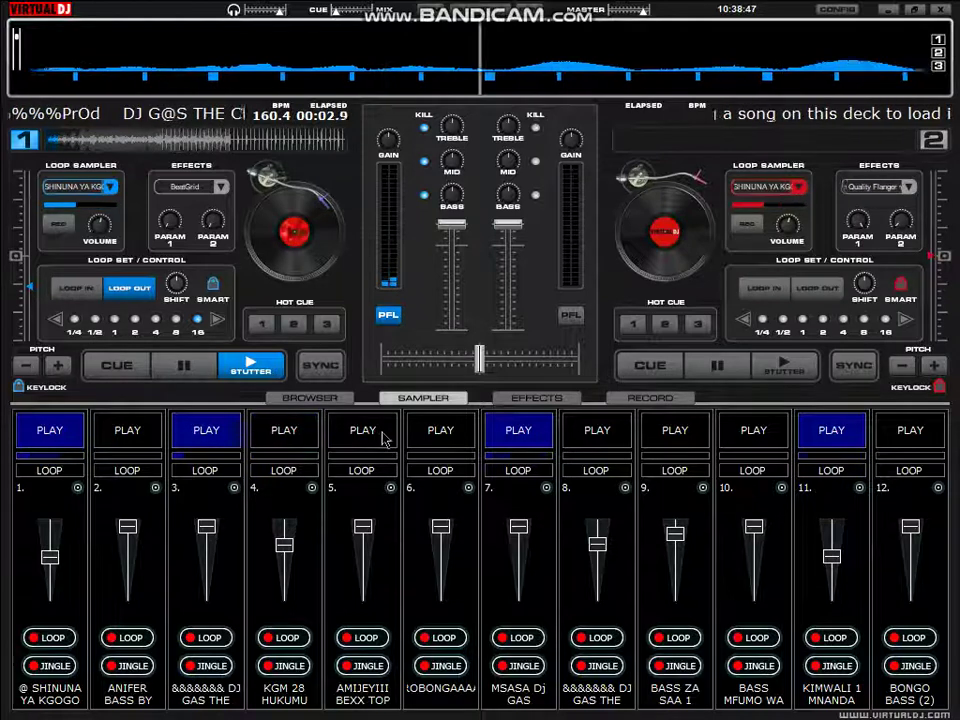
key(F1)
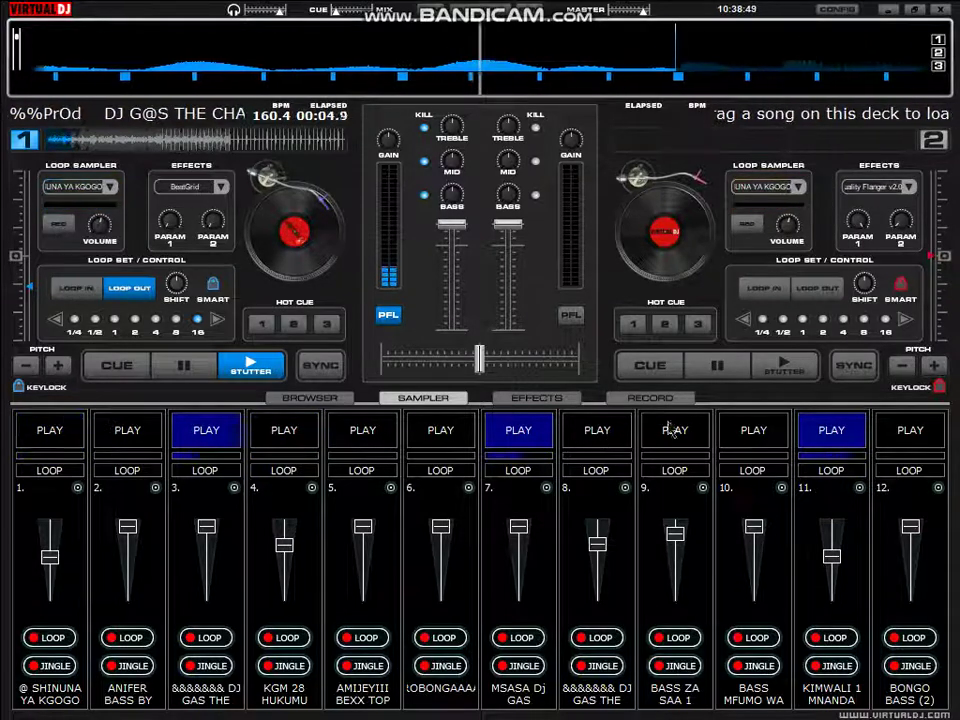
key(F1)
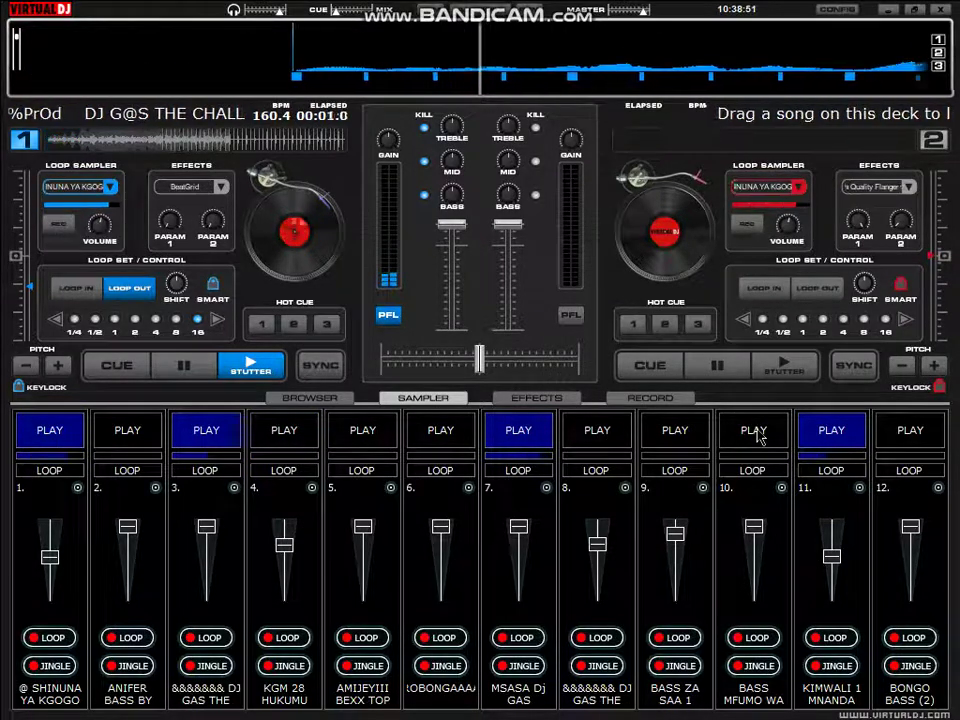
Play the slot 10 BASS MFUMO WA sample briefly and replace it with slot 4 (KGM 28 HUKUMU).
click(754, 430)
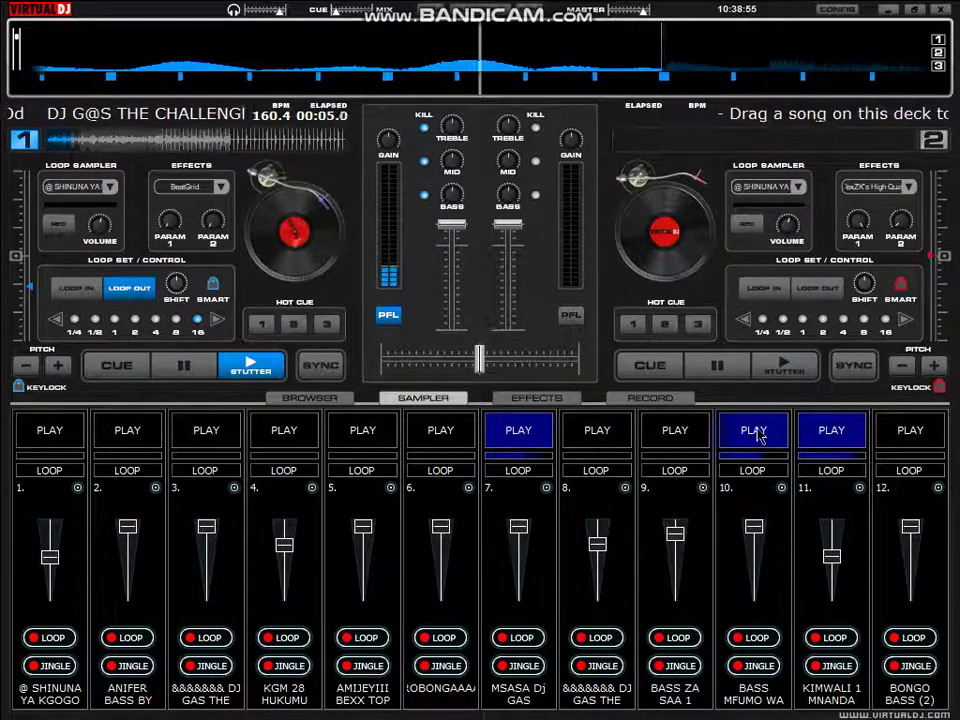
click(757, 435)
key(4)
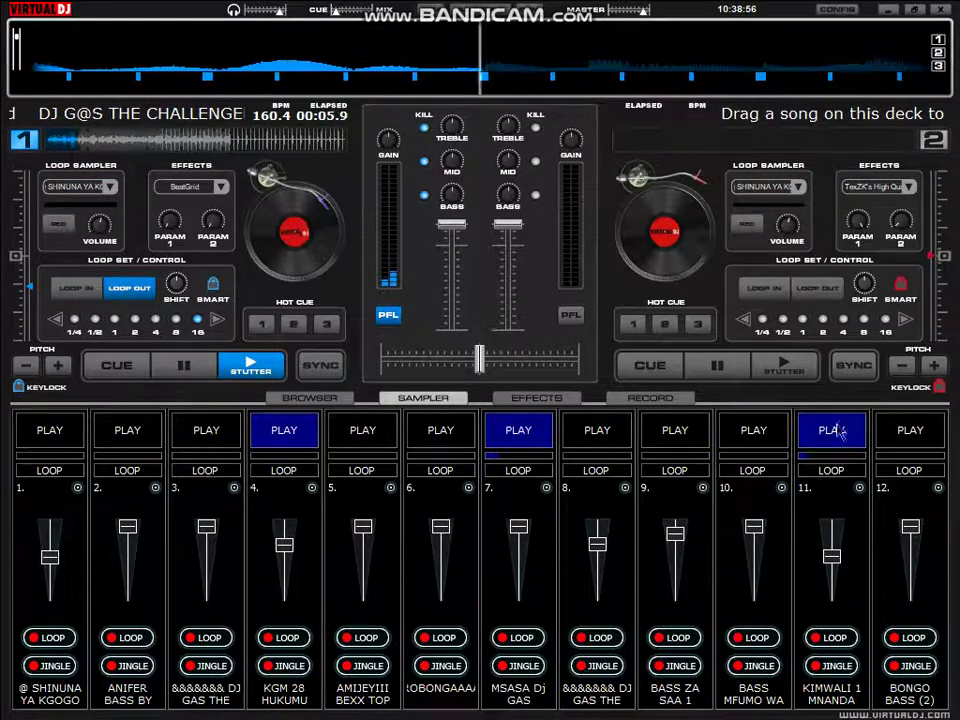
Layer slot 12 BONGO BASS (2) and slot 9 BASS ZA SAA 1 over the mix and stop both.
click(917, 431)
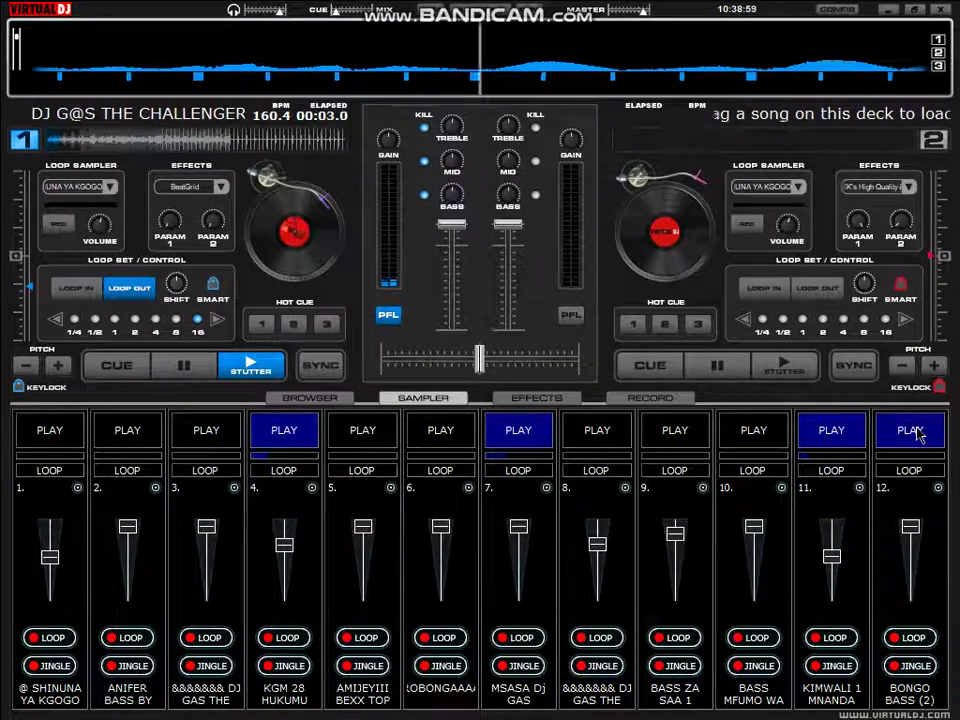
click(672, 433)
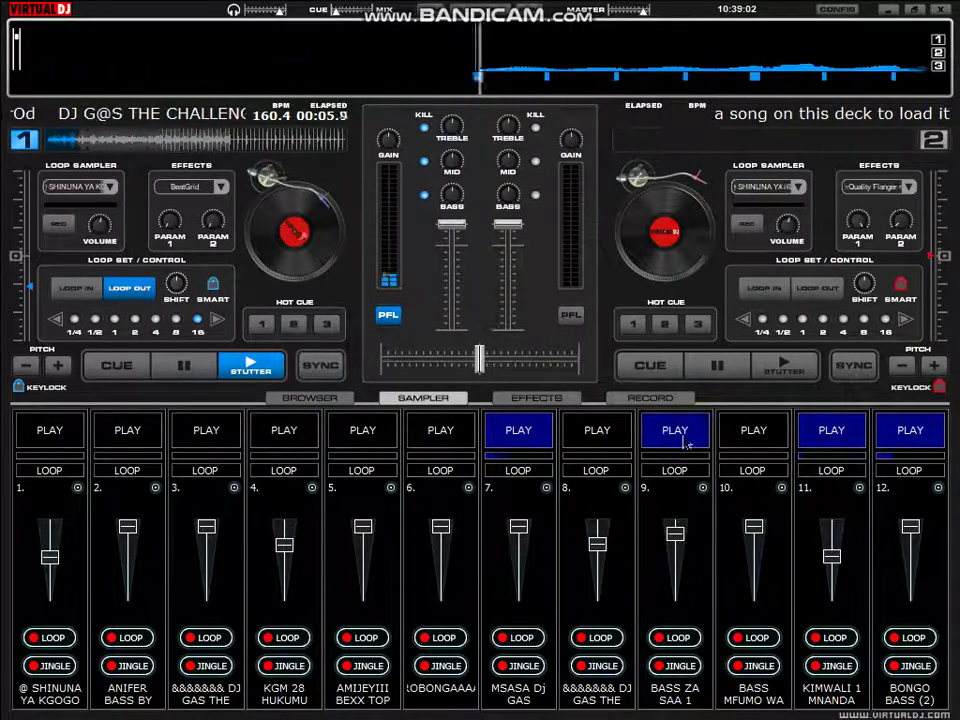
click(922, 427)
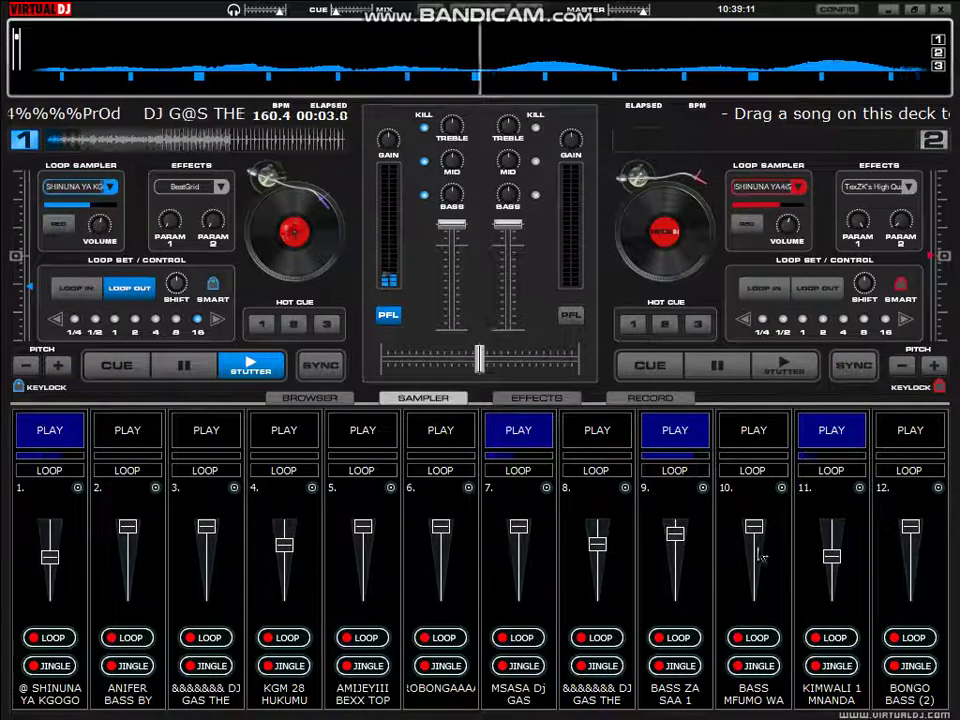
click(670, 433)
click(669, 436)
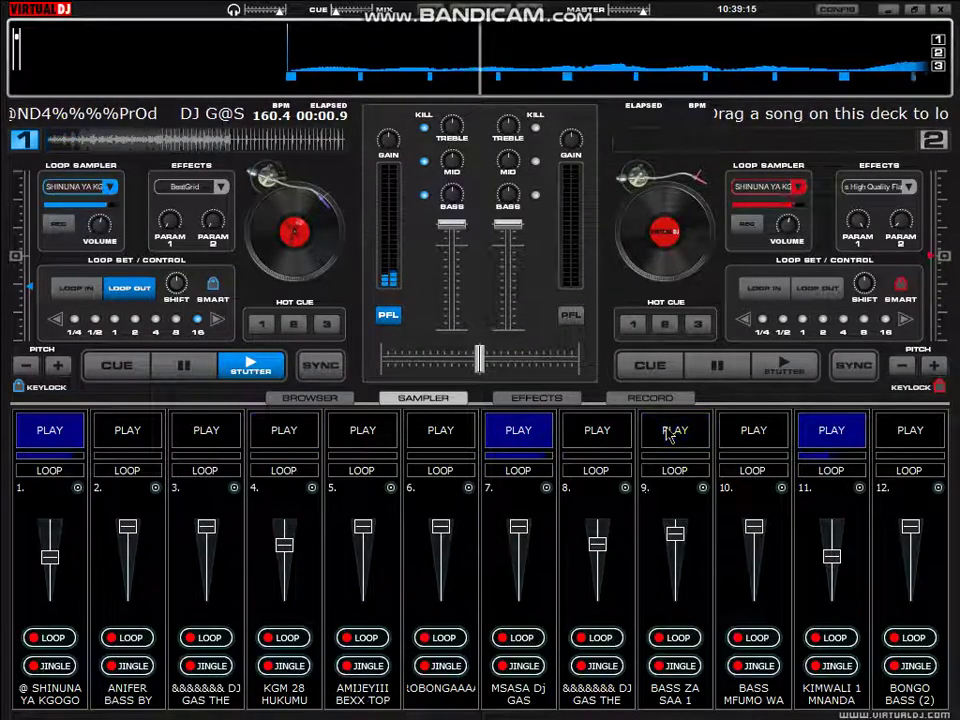
Bring in sampler slots 4, 5 and 2 in turn over slot 1, ending on slot 6.
key(4)
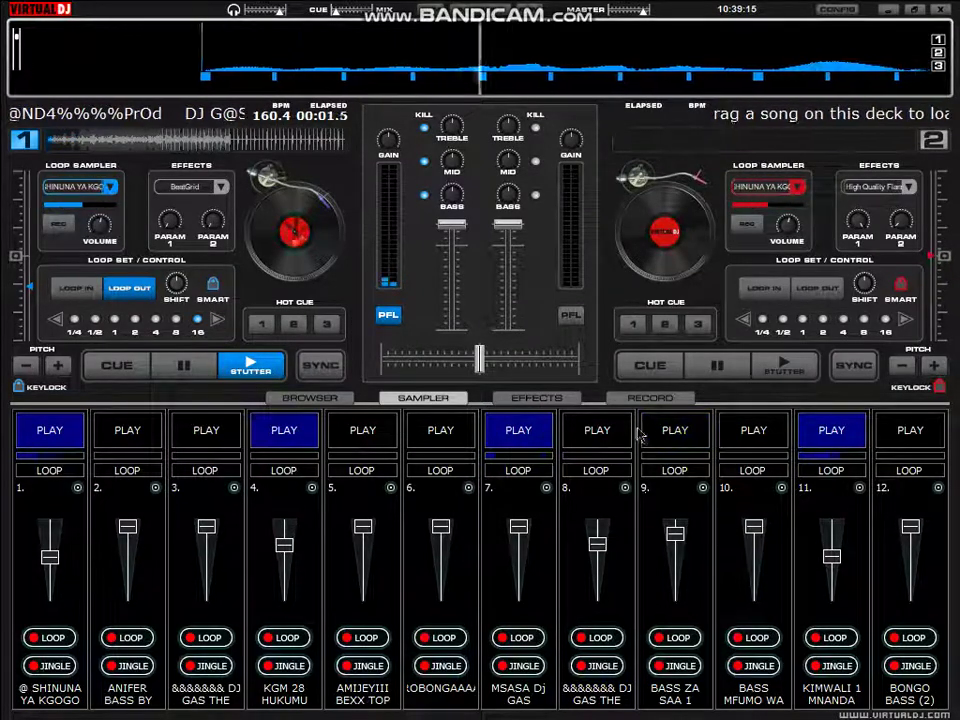
click(370, 442)
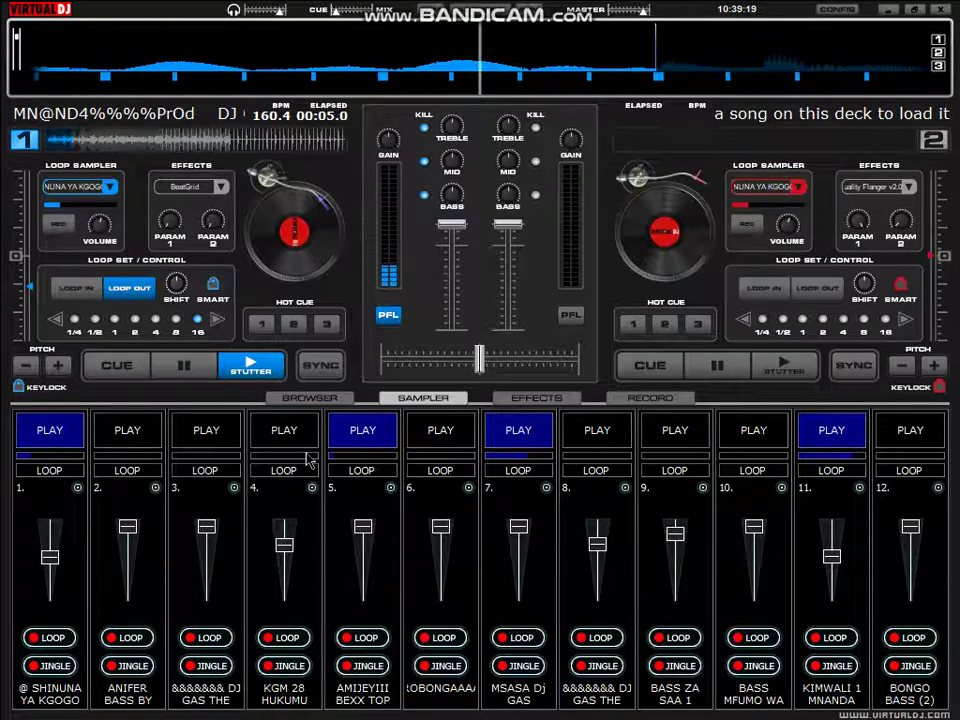
key(F2)
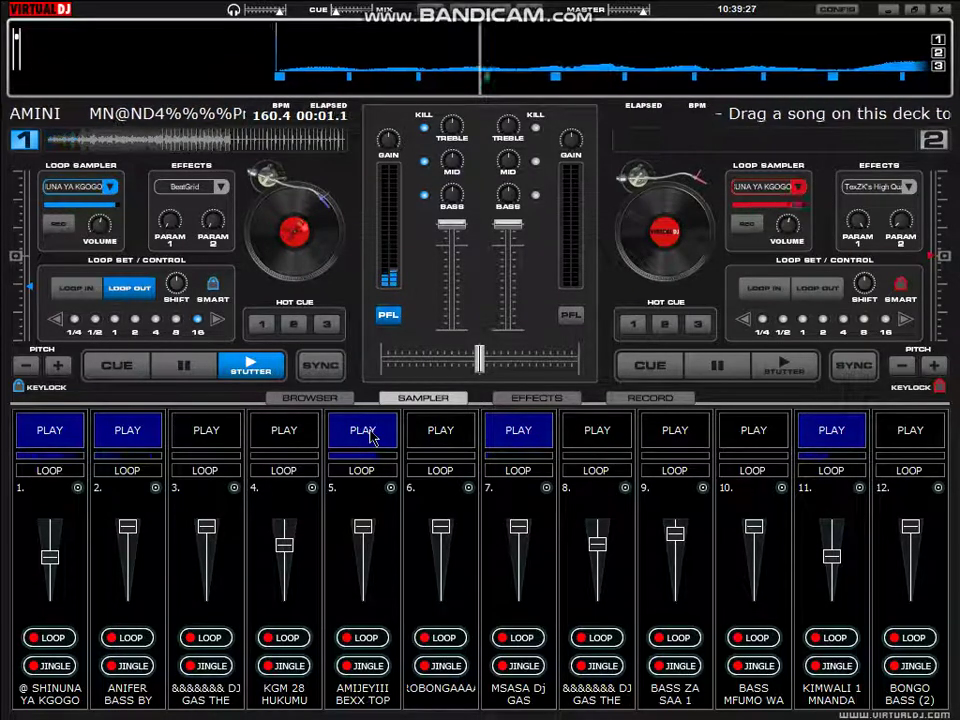
click(433, 438)
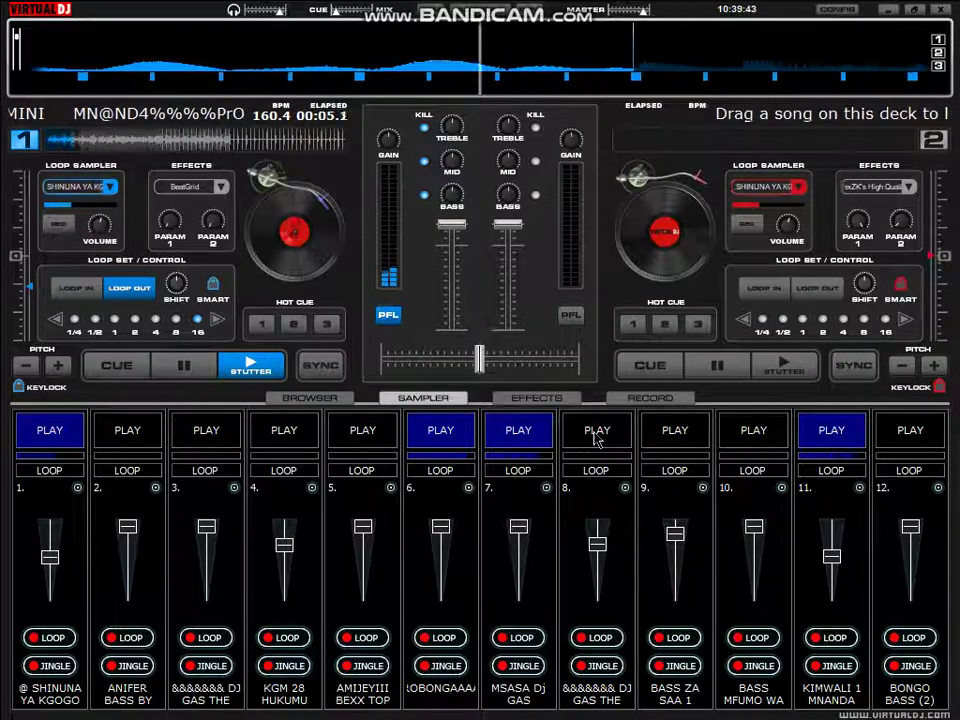
Replace the slot 6 sample with slot 8 and switch over to slot 9 BASS ZA SAA 1.
click(596, 432)
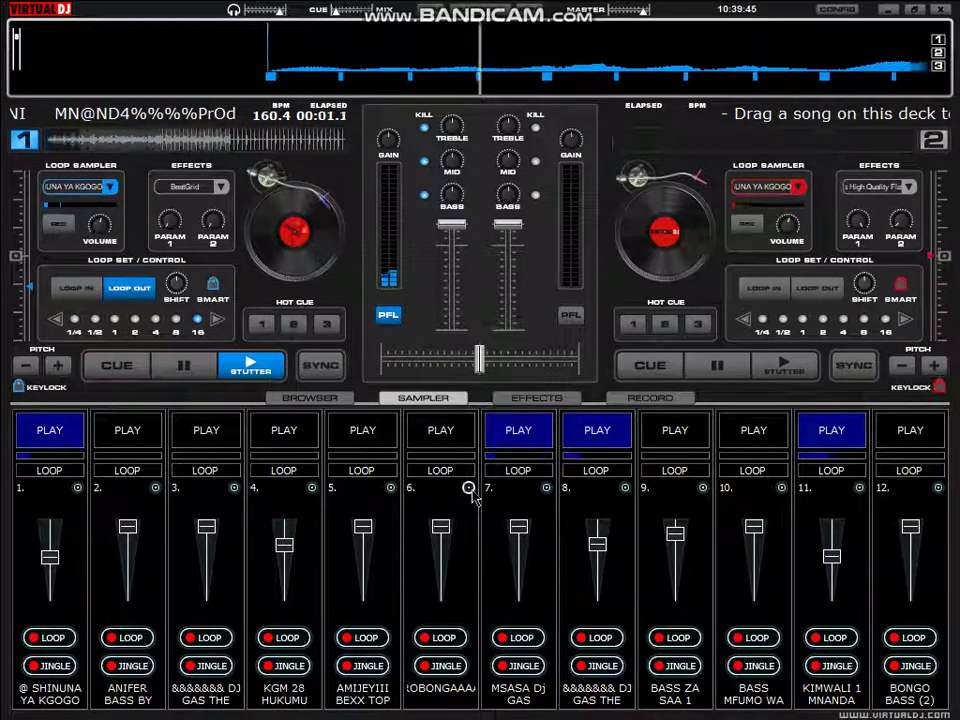
click(672, 438)
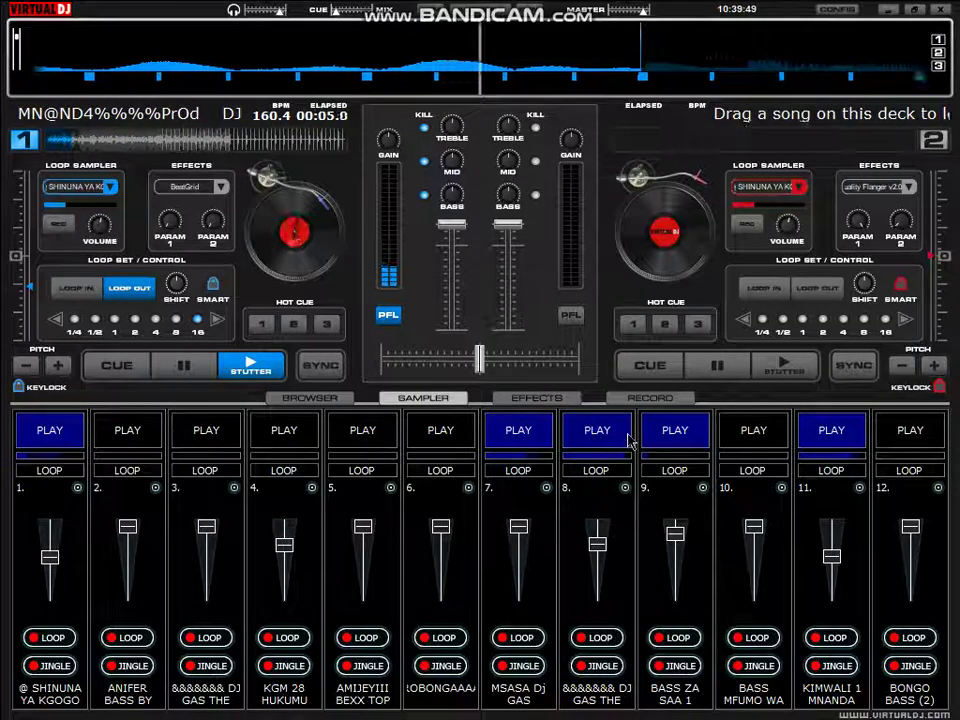
click(627, 432)
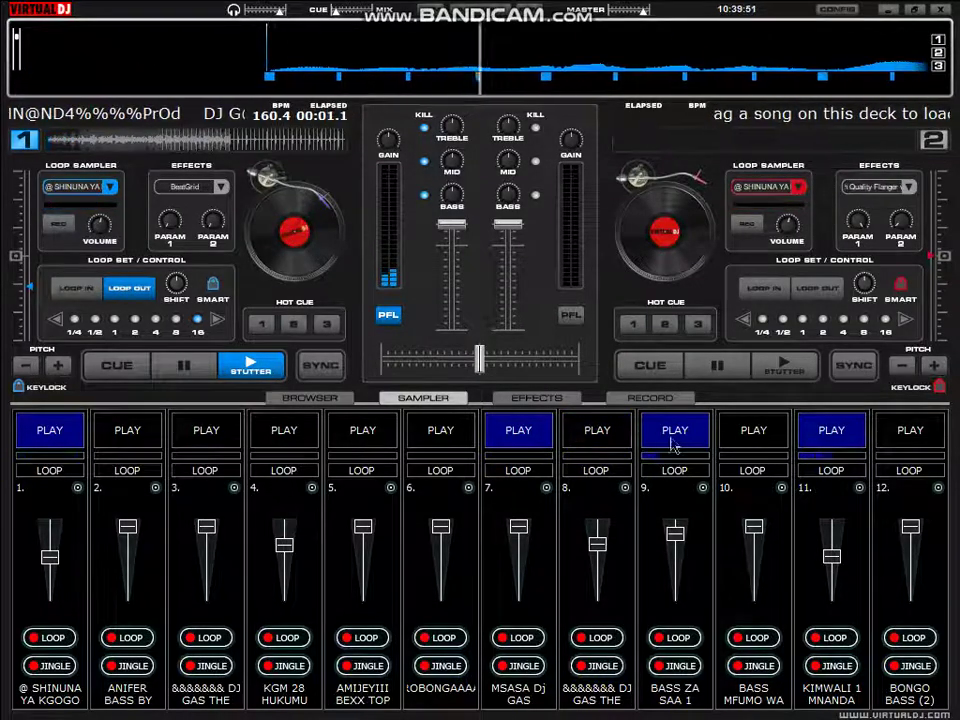
Swap slot 9 for slot 10 BASS MFUMO WA and layer slots 12 and 4 on top.
click(770, 433)
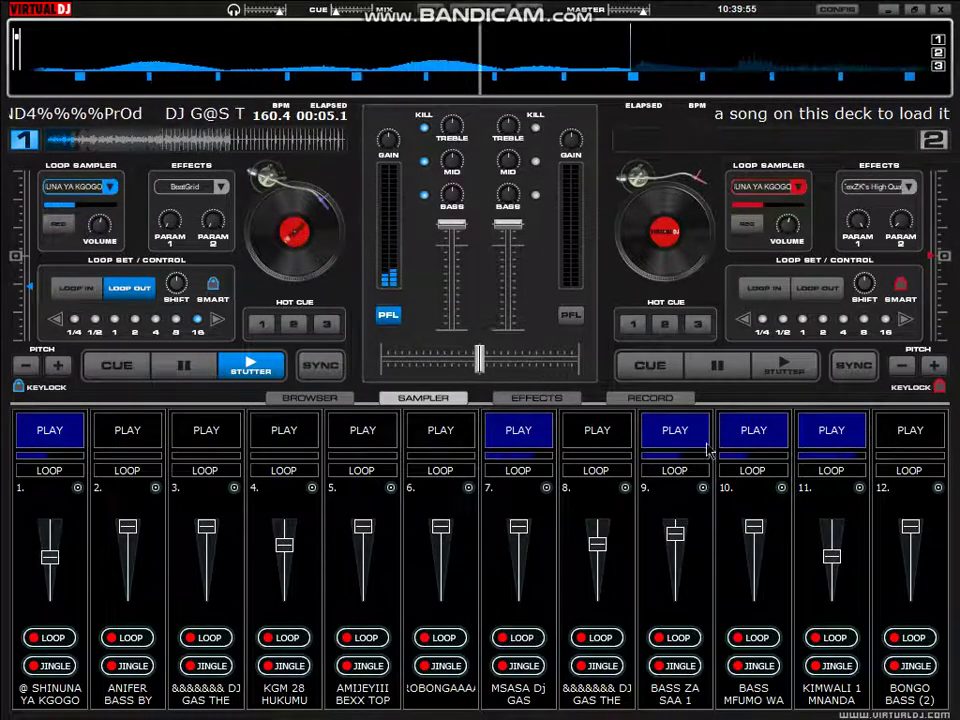
click(676, 435)
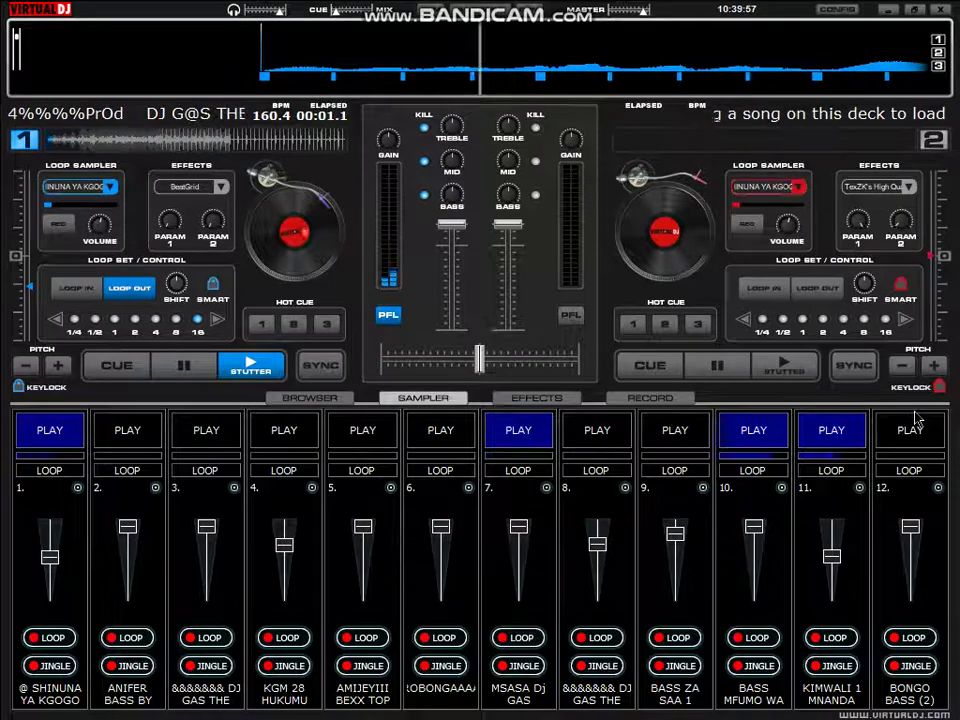
click(910, 430)
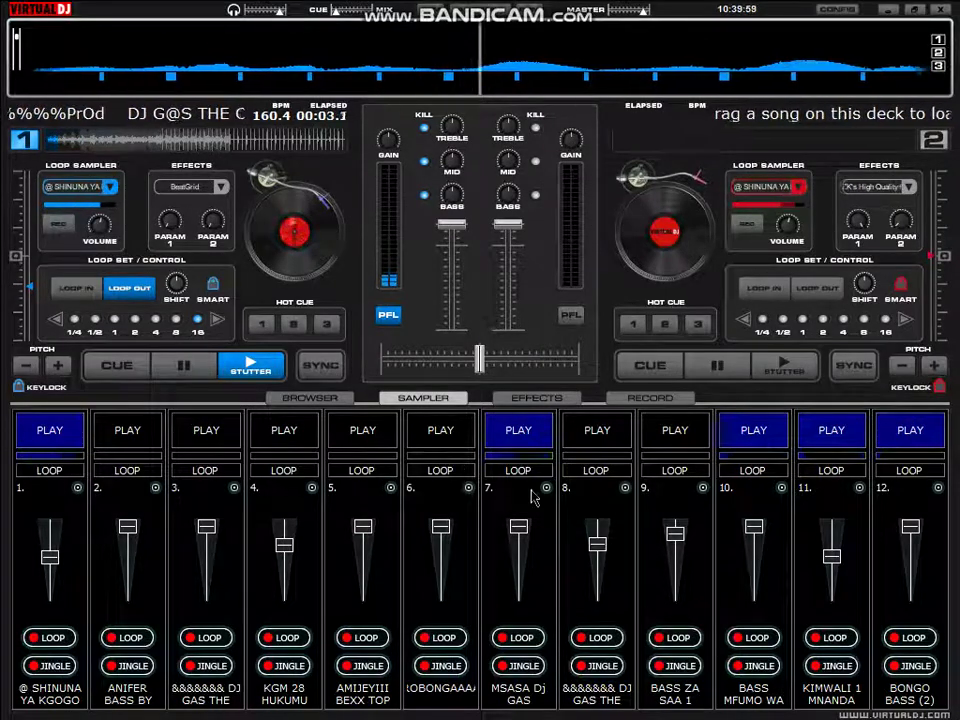
key(4)
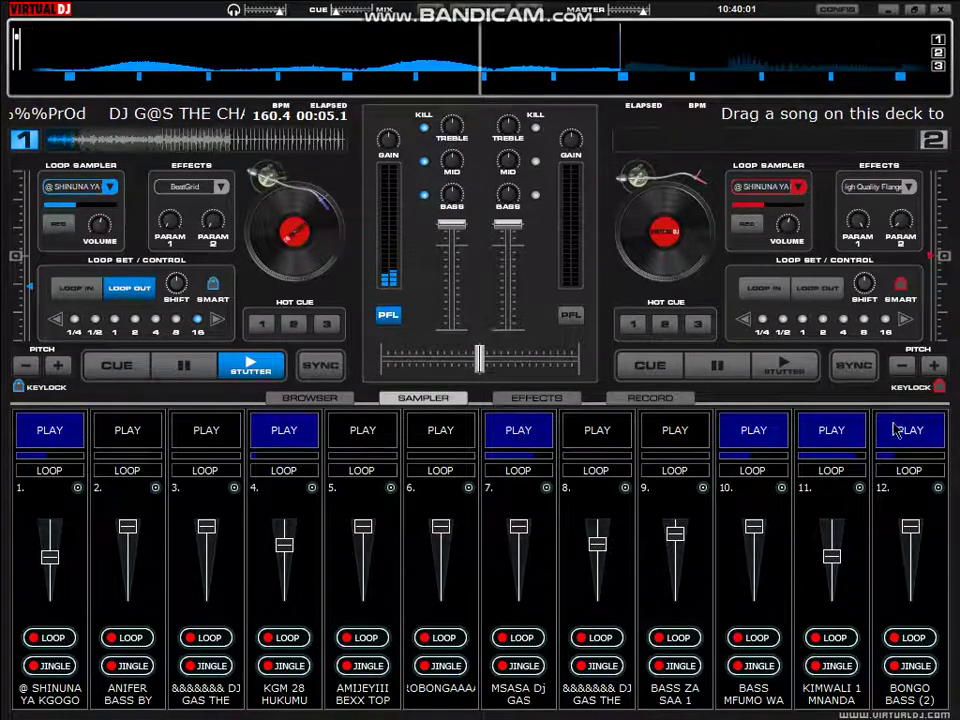
Stop slots 1, 12, 4 and 10 in turn, with a final short burst of slot 4, leaving slots 7 and 11 playing.
key(1)
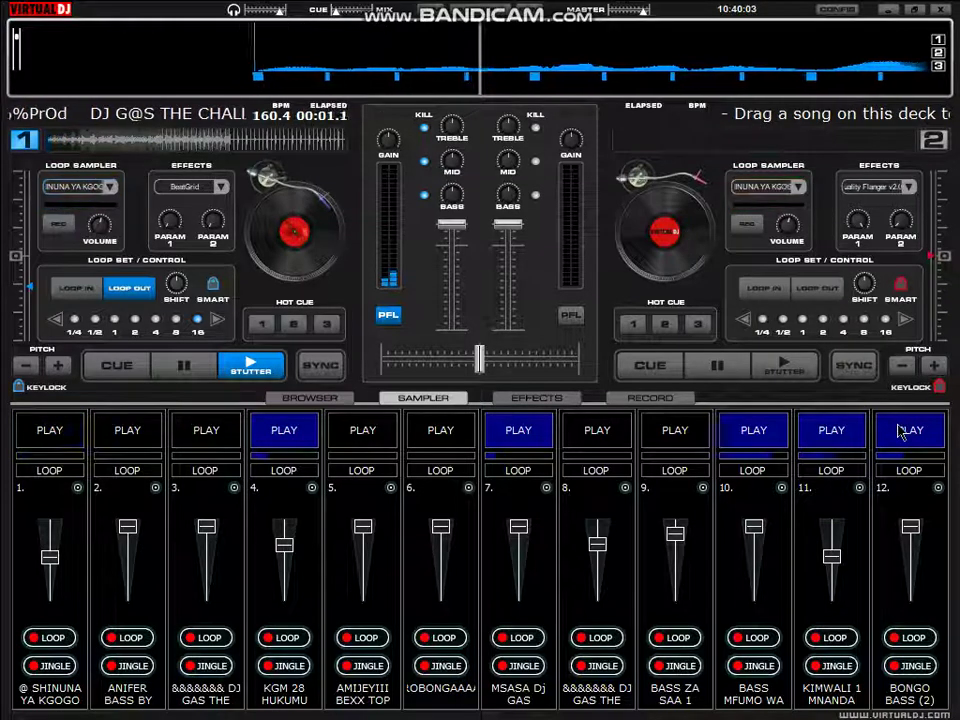
click(901, 432)
key(4)
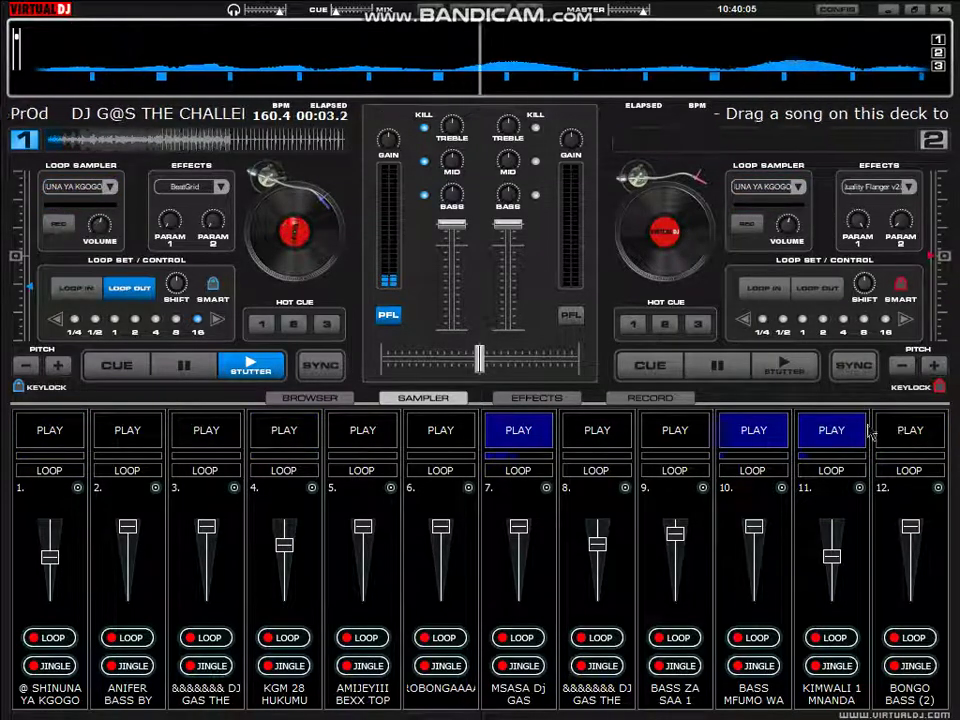
click(778, 430)
key(4)
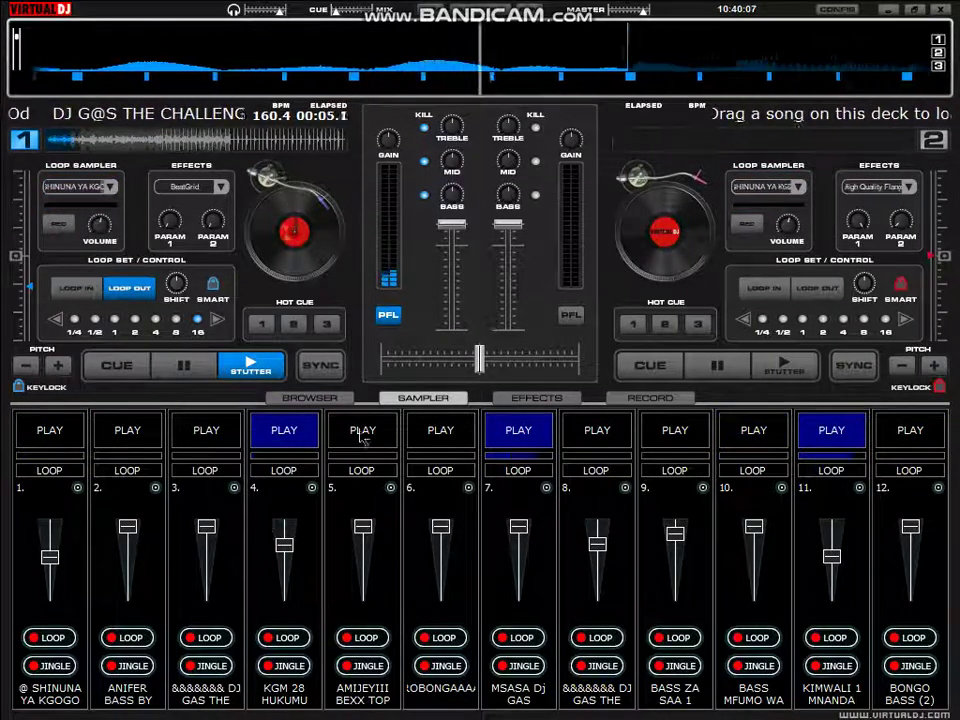
key(4)
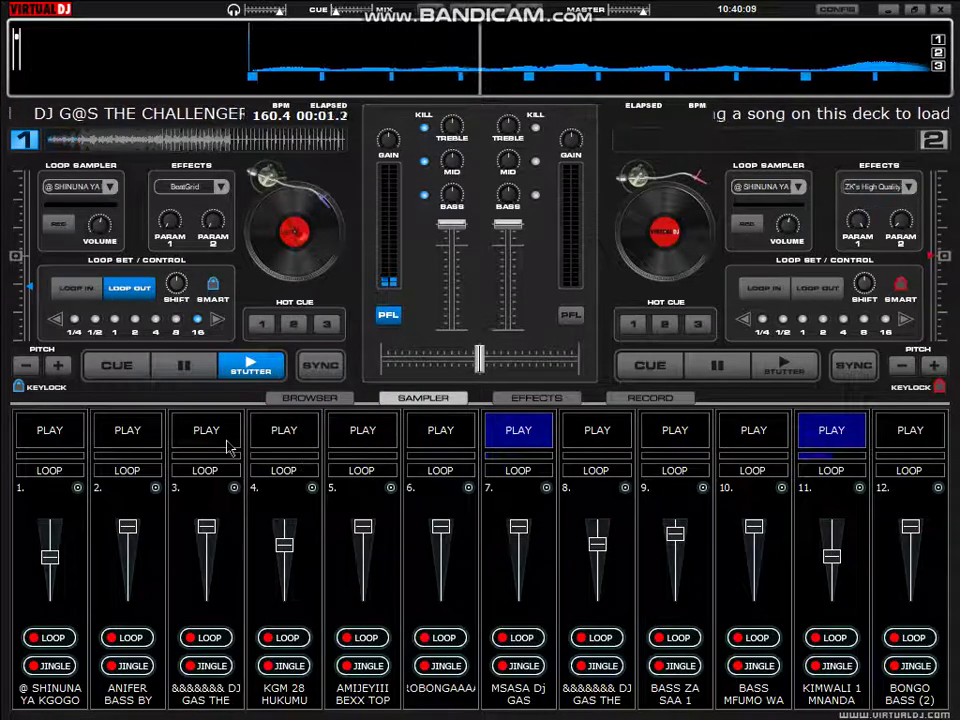
Play a burst of sampler slot 4, bring in slot 3 over slots 7 and 11, and retrigger slot 4 briefly.
key(4)
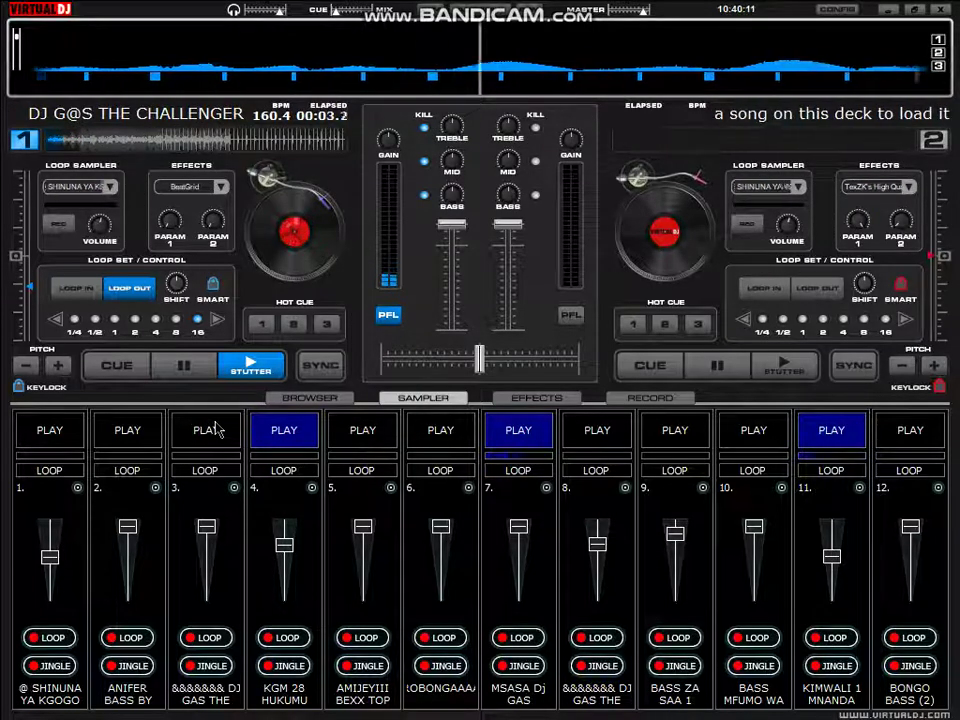
click(217, 429)
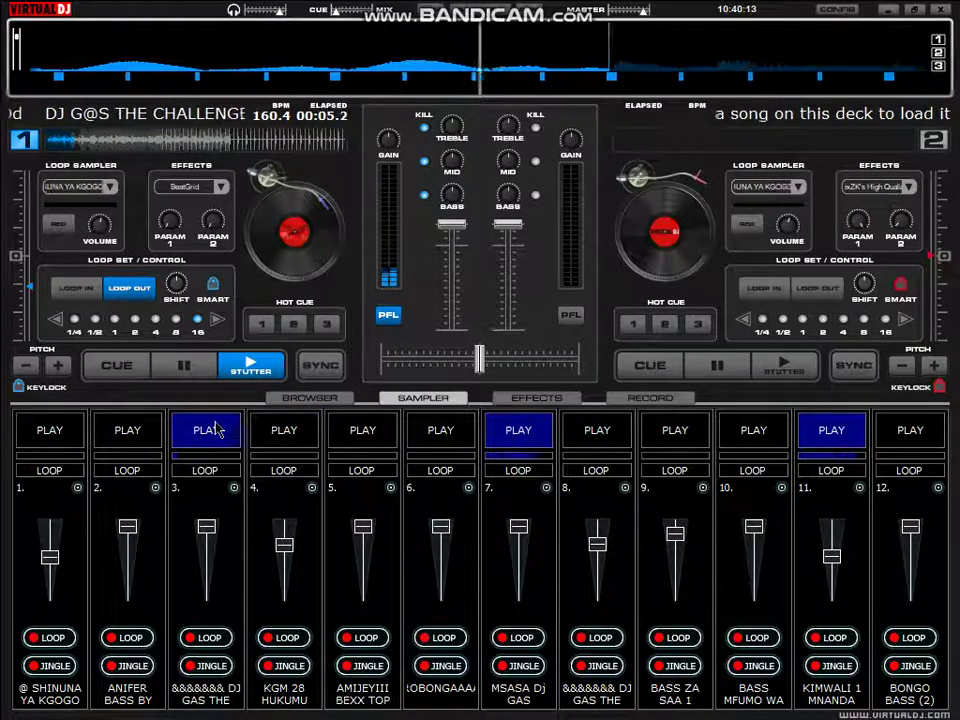
key(4)
key(4)
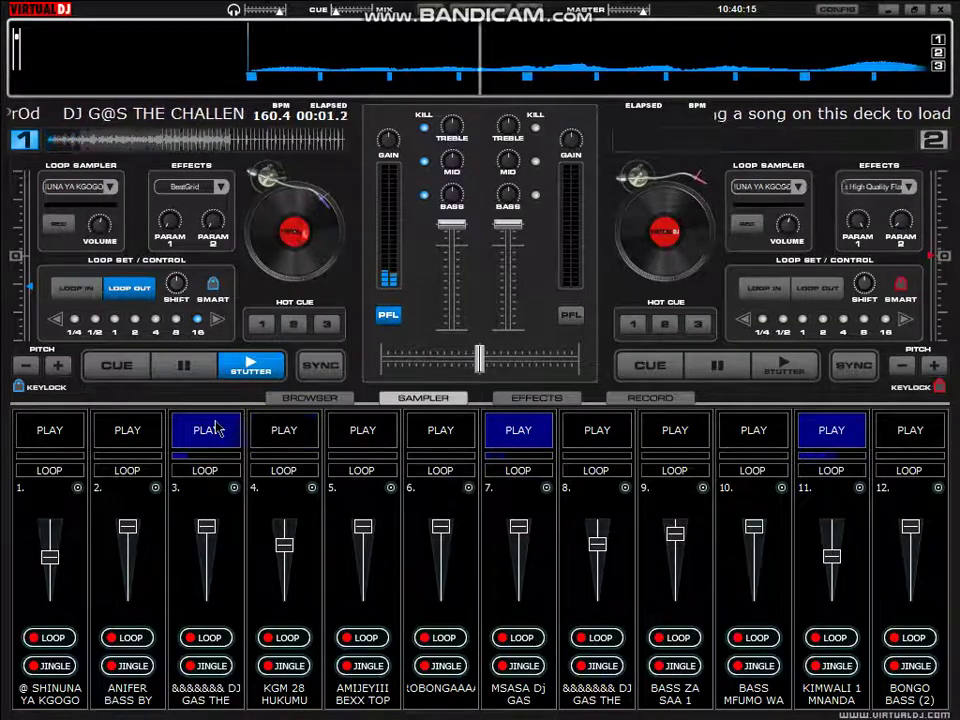
Play repeated bursts of slot 4 over slot 3, ending by starting slot 2 ANIFER BASS BY and stopping slot 4.
key(4)
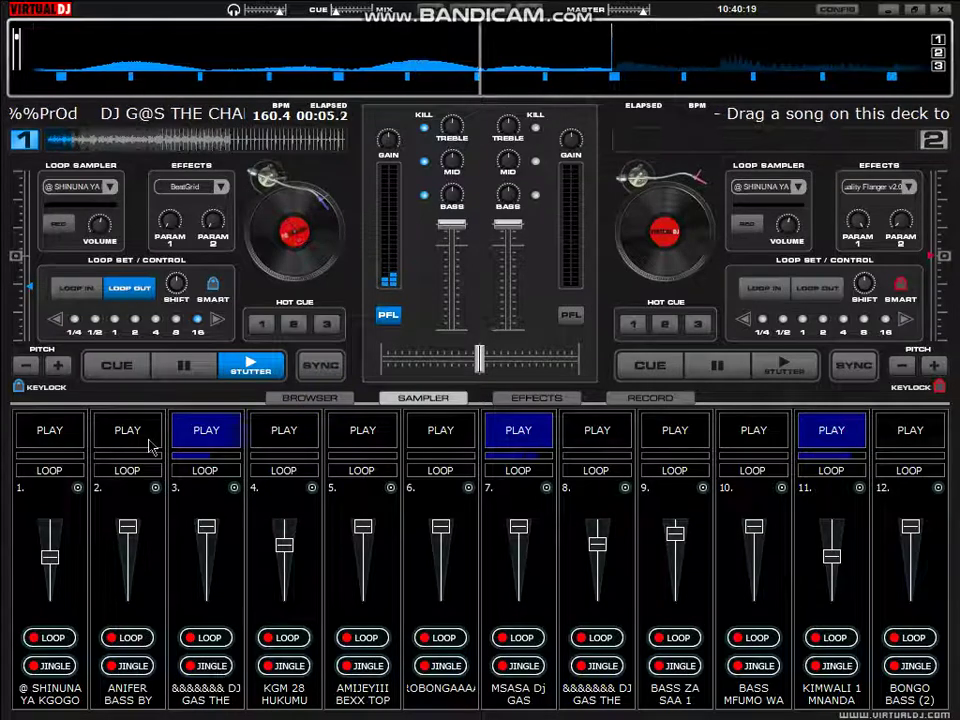
key(4)
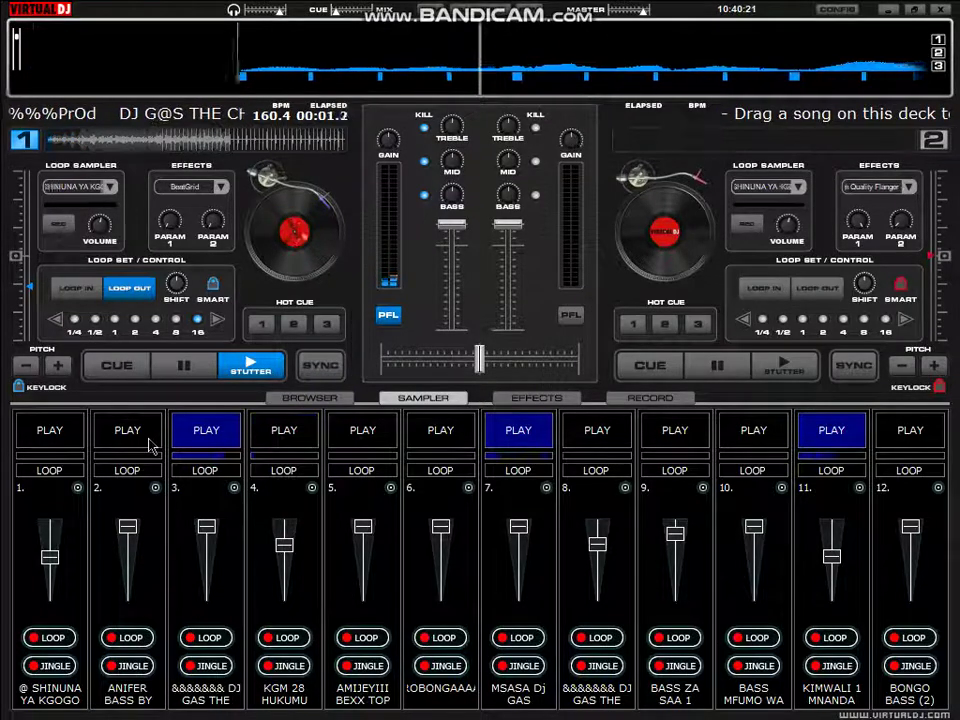
key(4)
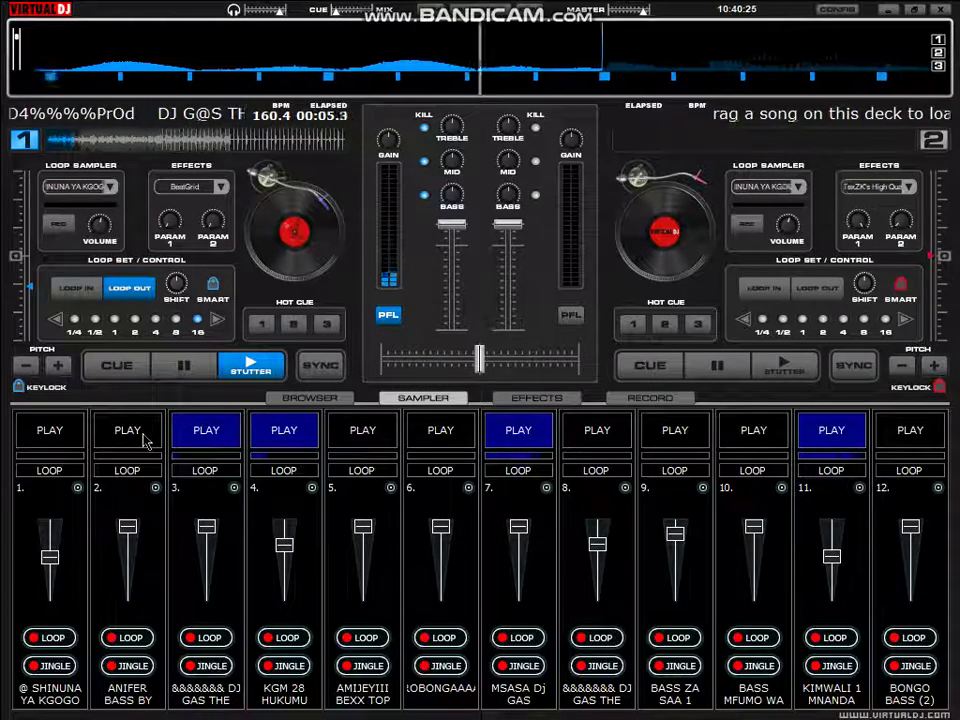
click(145, 440)
click(285, 430)
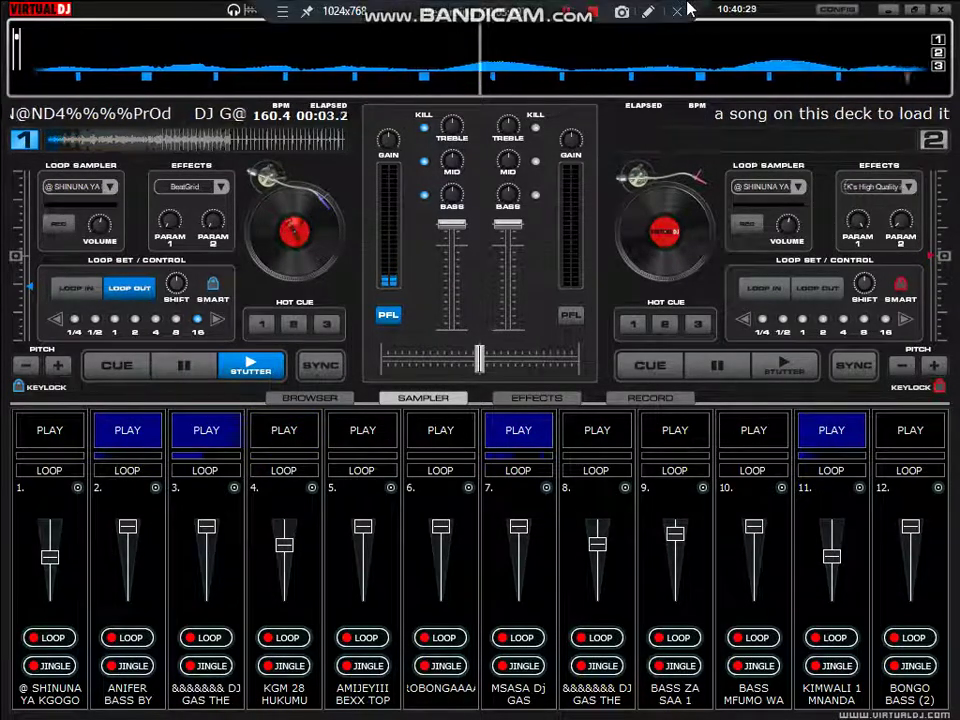
Switch to Bandicam's screen drawing mode and write the large red freehand letters B, A, I and J across the decks and mixer.
click(648, 11)
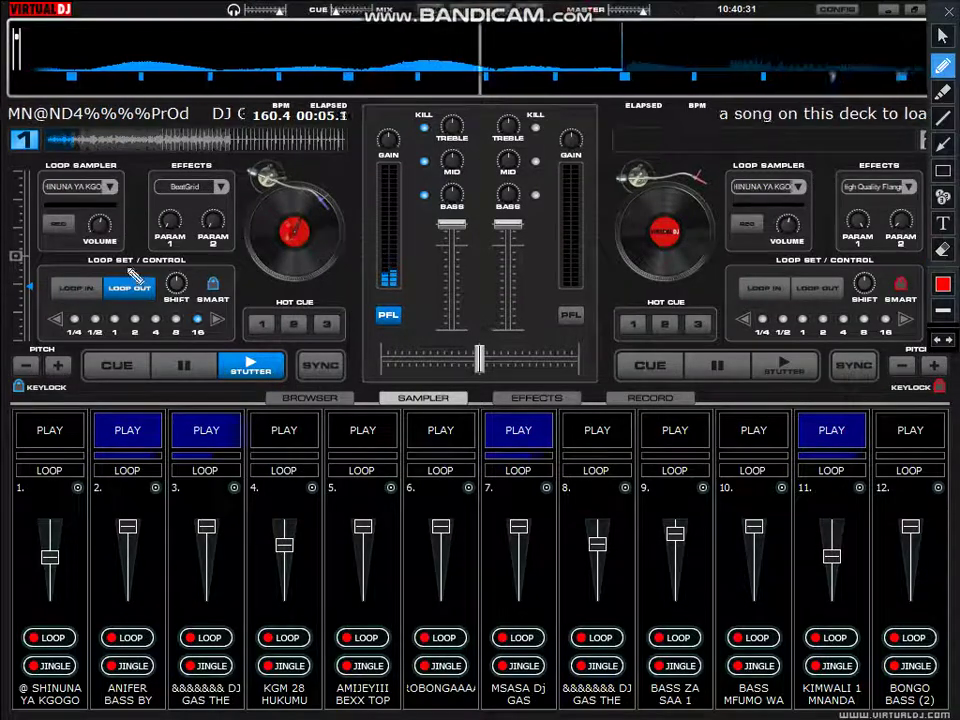
mouse_move(200, 112)
mouse_down()
mouse_move(230, 255)
mouse_move(248, 396)
mouse_move(207, 500)
mouse_up()
mouse_move(152, 230)
mouse_down()
mouse_move(185, 195)
mouse_move(225, 285)
mouse_move(395, 330)
mouse_move(270, 468)
mouse_move(133, 456)
mouse_up()
mouse_move(456, 144)
mouse_down()
mouse_move(455, 322)
mouse_move(423, 445)
mouse_up()
mouse_move(432, 155)
mouse_down()
mouse_move(503, 302)
mouse_move(530, 460)
mouse_up()
drag(445, 312, 468, 318)
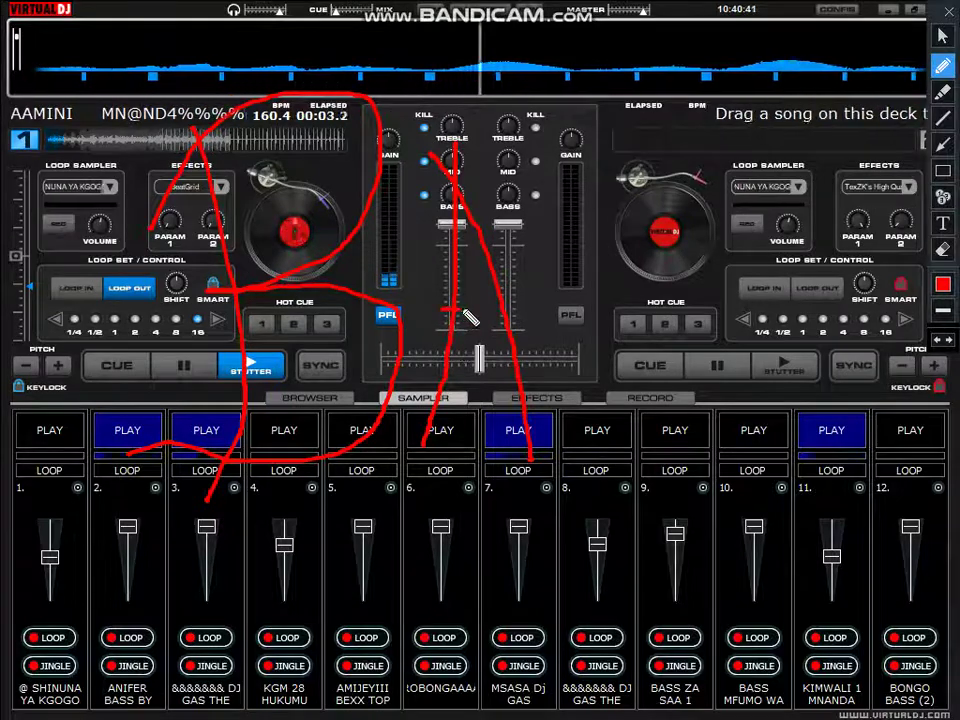
mouse_move(588, 168)
mouse_down()
mouse_move(625, 296)
mouse_move(634, 452)
mouse_up()
mouse_move(688, 193)
mouse_down()
mouse_move(816, 182)
mouse_move(843, 392)
mouse_move(829, 466)
mouse_move(774, 485)
mouse_move(692, 418)
mouse_up()
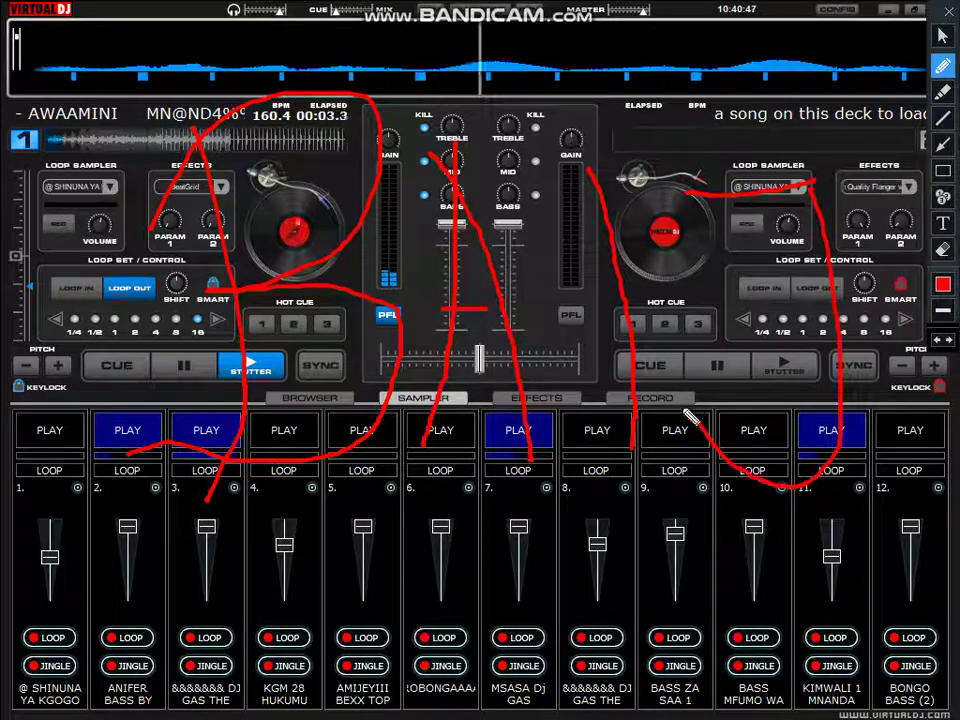
Write the red freehand letters A, N and G across the sampler volume faders and close the drawing overlay.
mouse_move(331, 512)
mouse_down()
mouse_move(317, 594)
mouse_move(263, 690)
mouse_up()
mouse_move(303, 508)
mouse_down()
mouse_move(338, 546)
mouse_move(388, 655)
mouse_up()
drag(578, 505, 592, 637)
mouse_move(572, 518)
mouse_down()
mouse_move(644, 597)
mouse_move(660, 632)
mouse_up()
drag(650, 498, 664, 638)
mouse_move(803, 524)
mouse_down()
mouse_move(744, 552)
mouse_move(738, 630)
mouse_move(764, 636)
mouse_move(827, 607)
mouse_move(776, 578)
mouse_move(849, 547)
mouse_move(857, 632)
mouse_up()
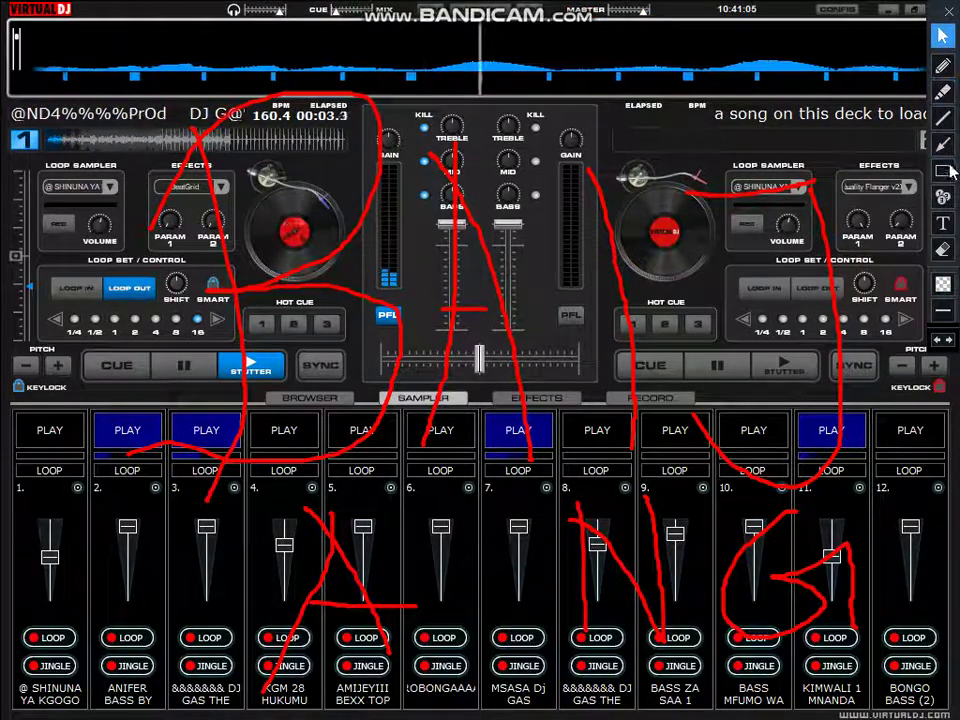
click(944, 223)
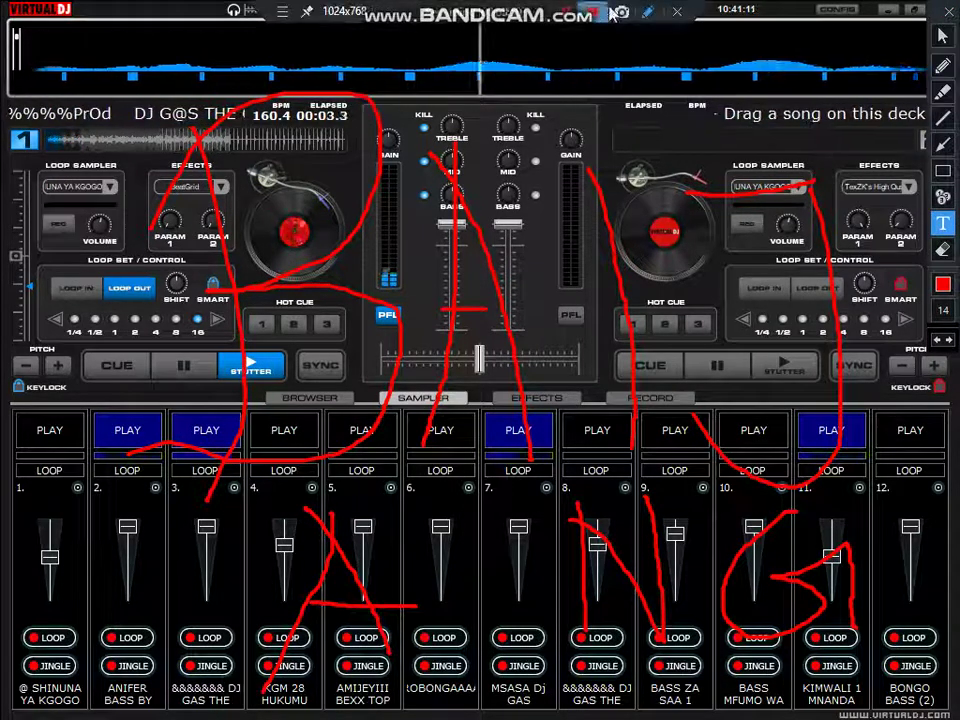
click(648, 12)
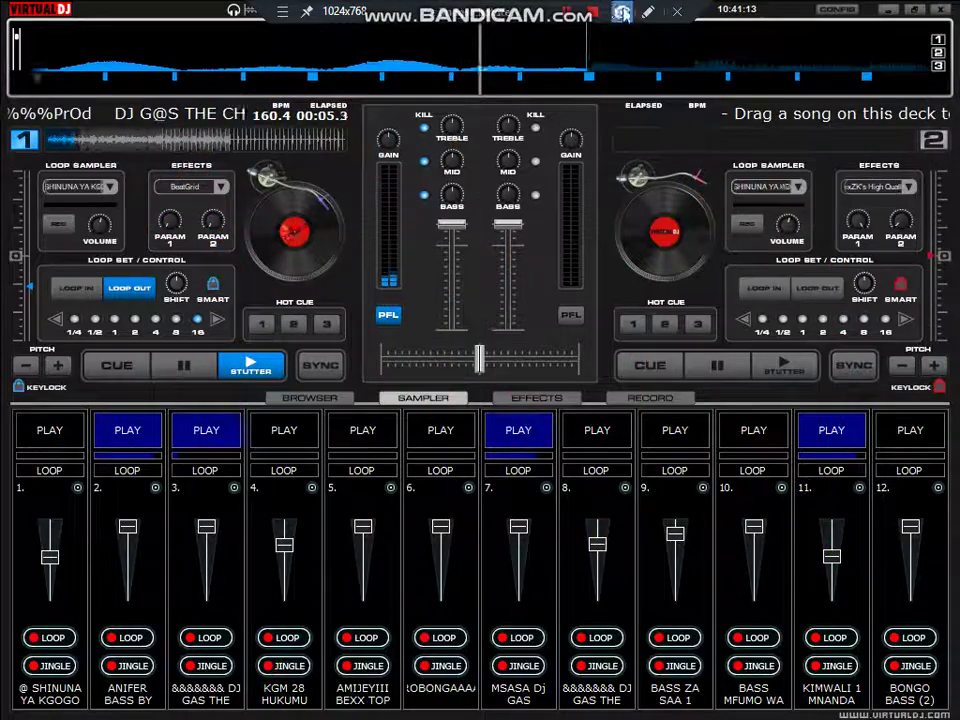